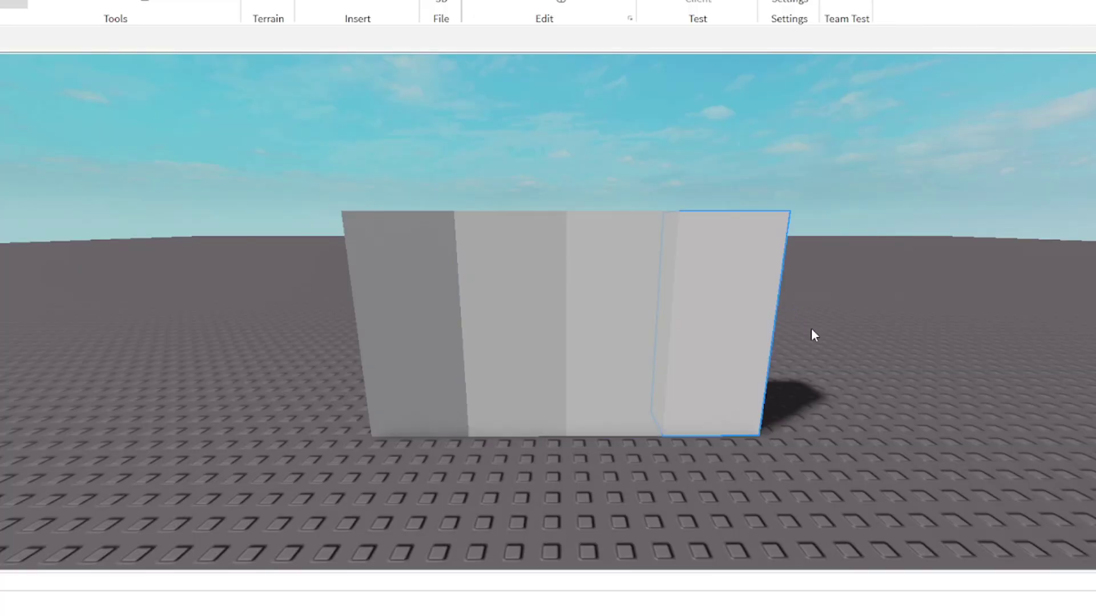
Deselect, then drag the leftmost h block and another wall segment out in front of the wall.
{"action": "left_click", "coordinate": [811, 328]}
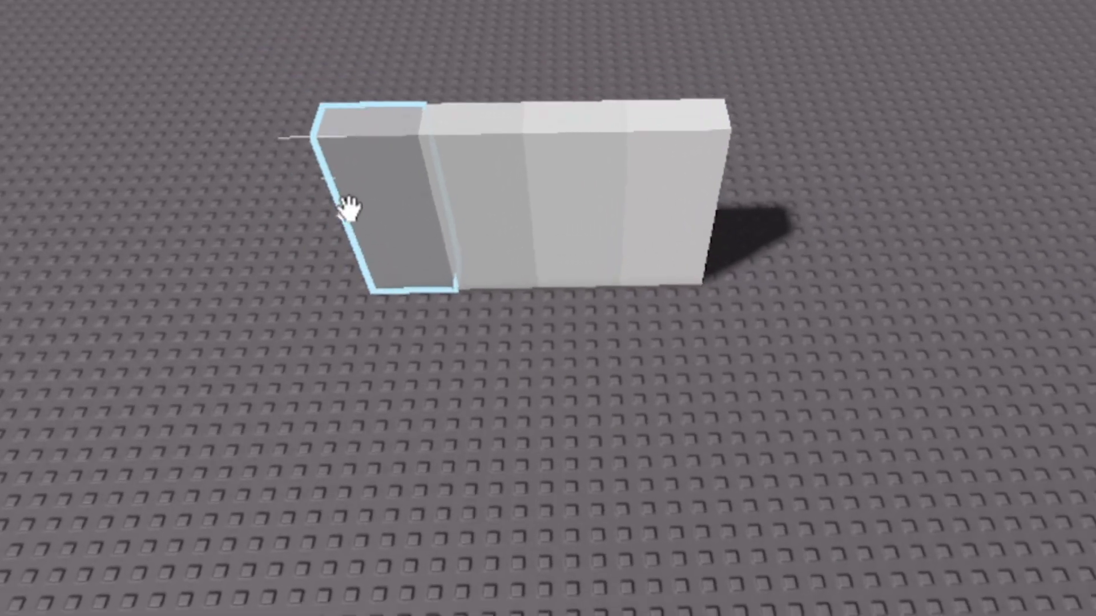
{"action": "left_click", "coordinate": [399, 232]}
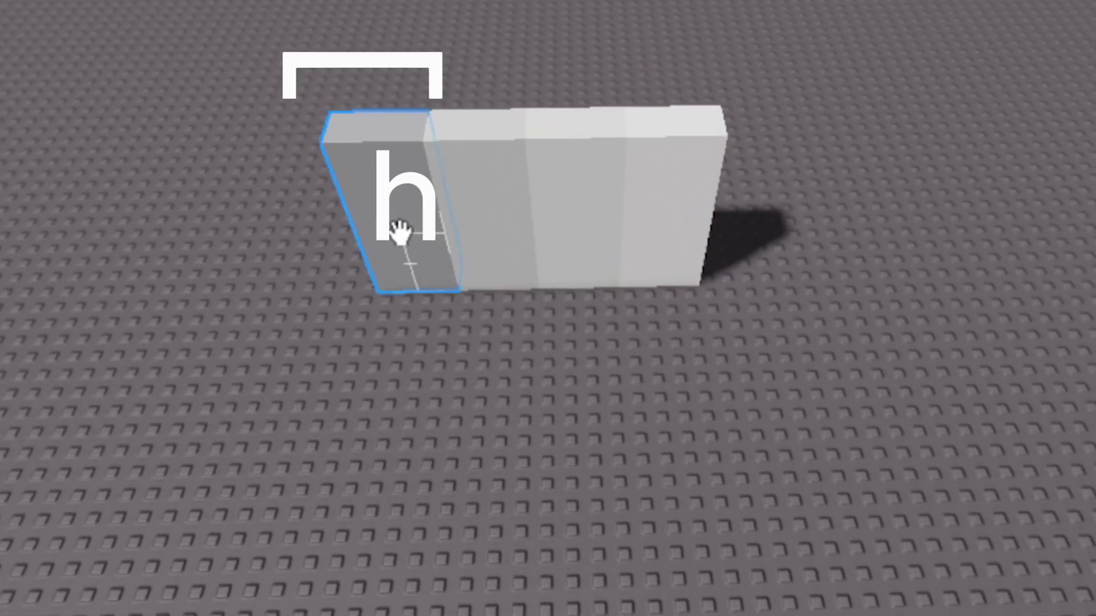
{"action": "left_click_drag", "start_coordinate": [400, 231], "coordinate": [386, 428]}
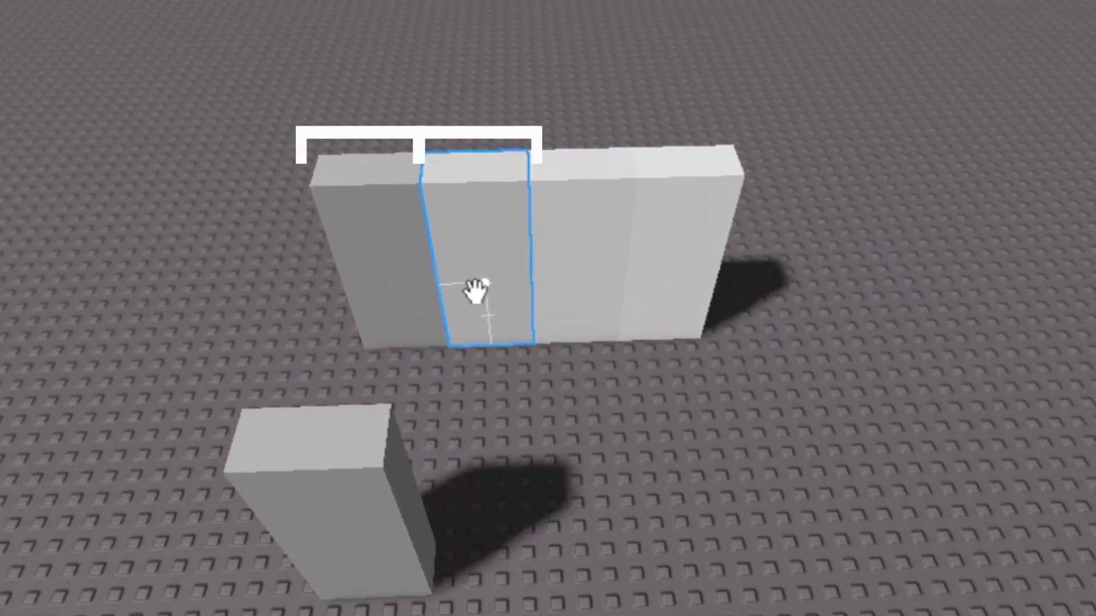
{"action": "left_click_drag", "start_coordinate": [479, 289], "coordinate": [529, 594]}
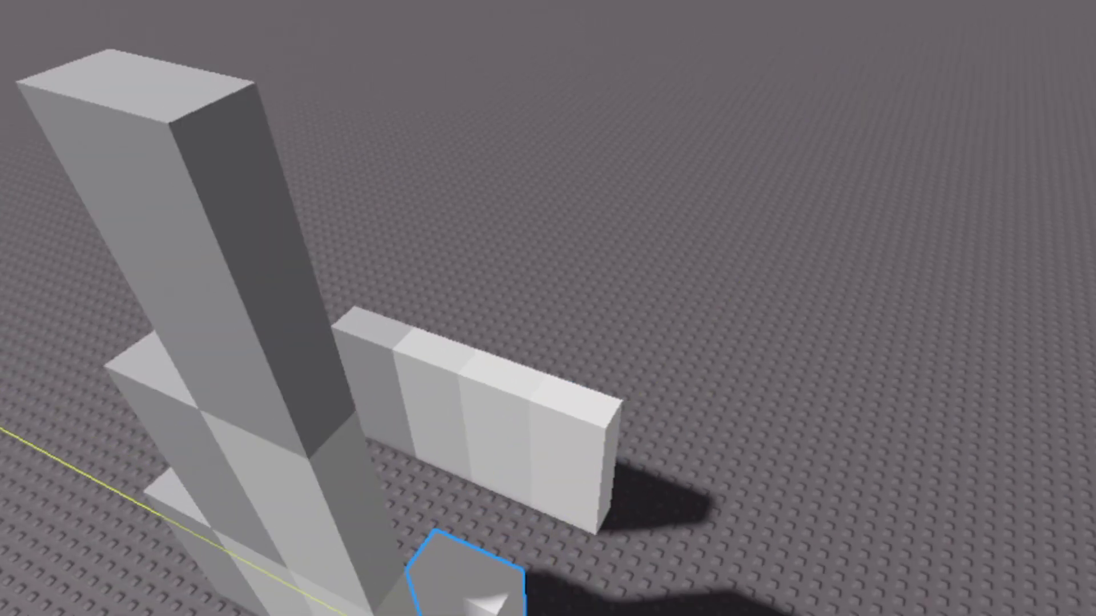
Nudge one block of the stacked column into a new position with the Move tool.
{"action": "left_click_drag", "start_coordinate": [465, 600], "coordinate": [451, 608]}
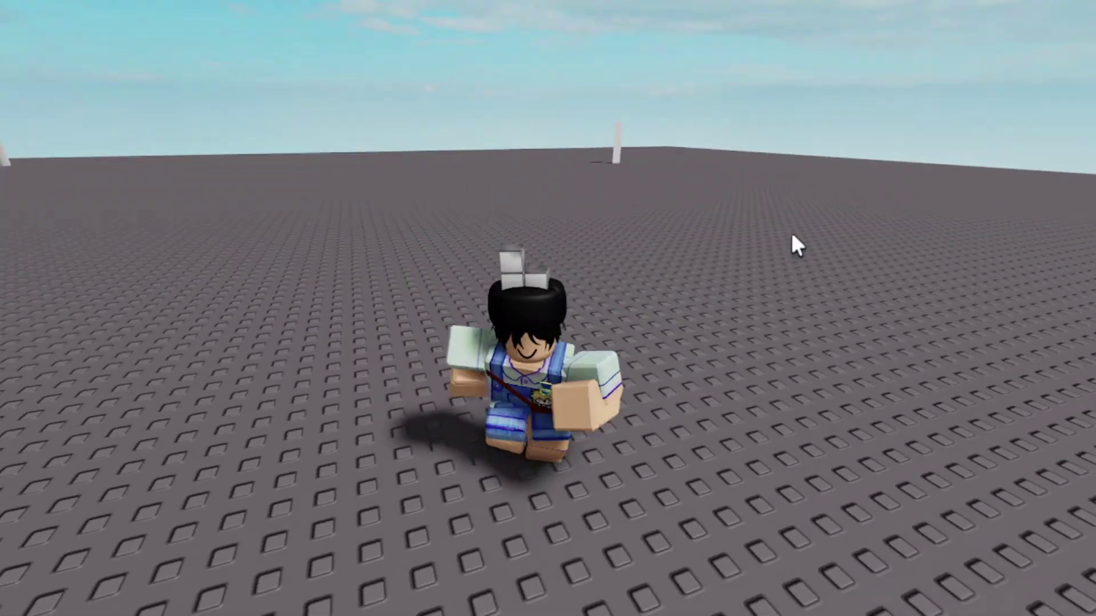
Run the character toward the tower, then scale the part's 7.355 width to a sliver.
{"action": "right_click_drag", "start_coordinate": [790, 231], "coordinate": [791, 232]}
{"action": "scroll", "coordinate": [792, 232], "scroll_direction": "up", "scroll_amount": 3}
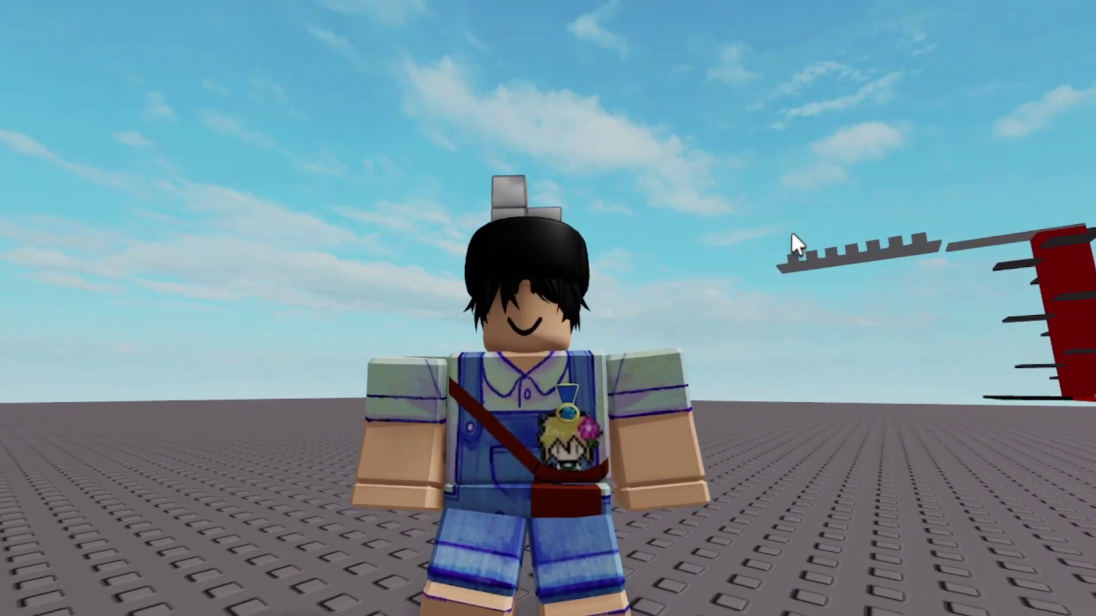
{"action": "key", "text": "w"}
{"action": "scroll", "coordinate": [791, 232], "scroll_direction": "down", "scroll_amount": 3}
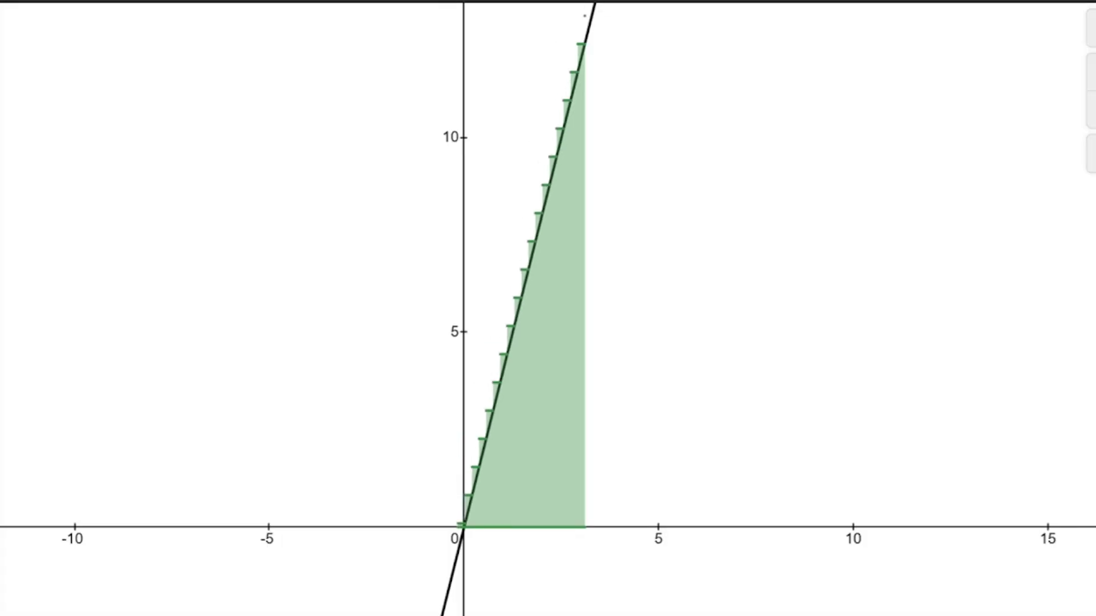
{"action": "scroll", "coordinate": [531, 476], "scroll_direction": "up", "scroll_amount": 5}
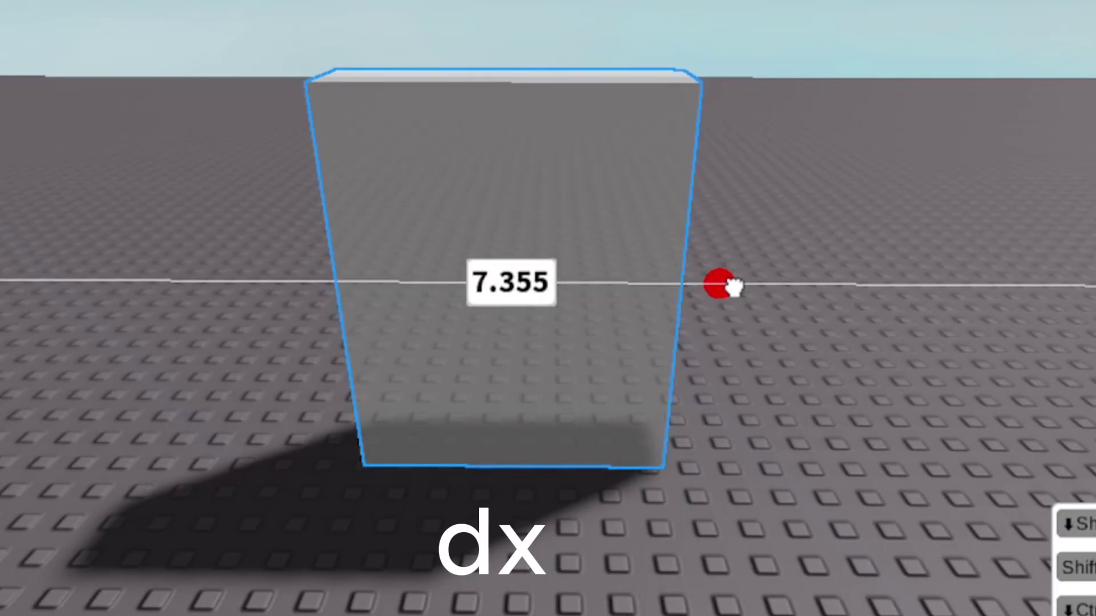
{"action": "left_click_drag", "start_coordinate": [729, 286], "coordinate": [386, 245]}
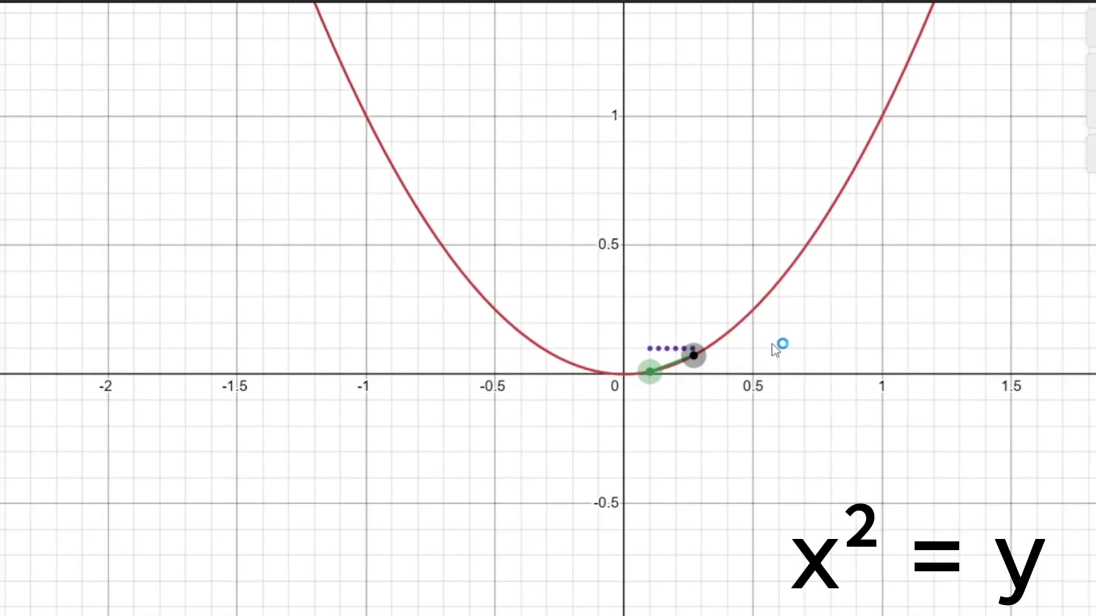
Pan the parabola graph so the origin sits lower-left, toward the points near x = 0.1.
{"action": "left_click_drag", "start_coordinate": [778, 343], "coordinate": [776, 489]}
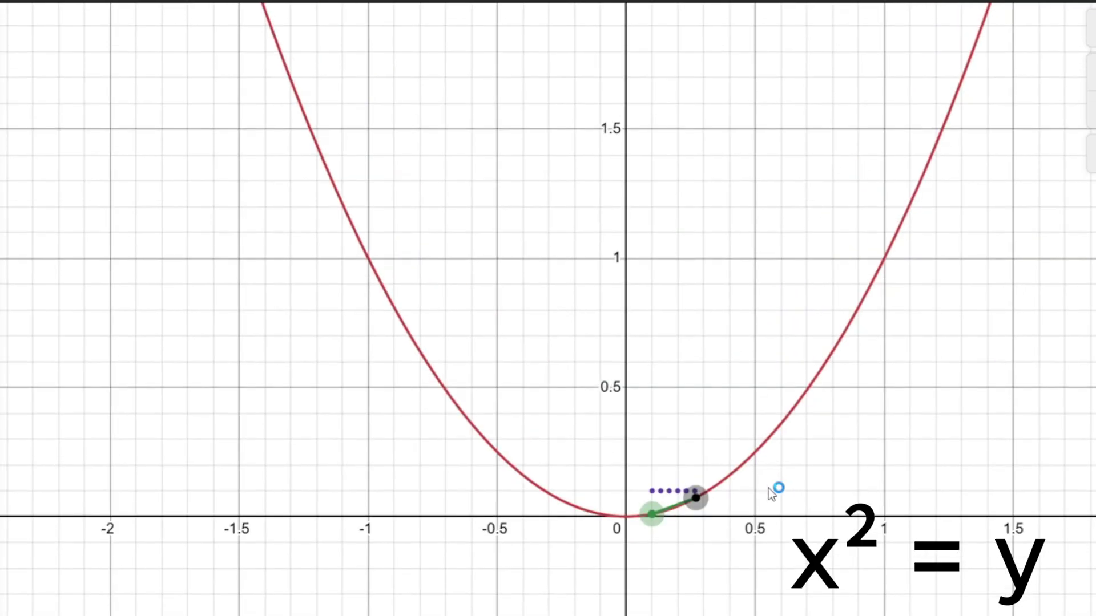
{"action": "scroll", "coordinate": [736, 530], "scroll_direction": "up", "scroll_amount": 3}
{"action": "scroll", "coordinate": [635, 460], "scroll_direction": "down", "scroll_amount": 5}
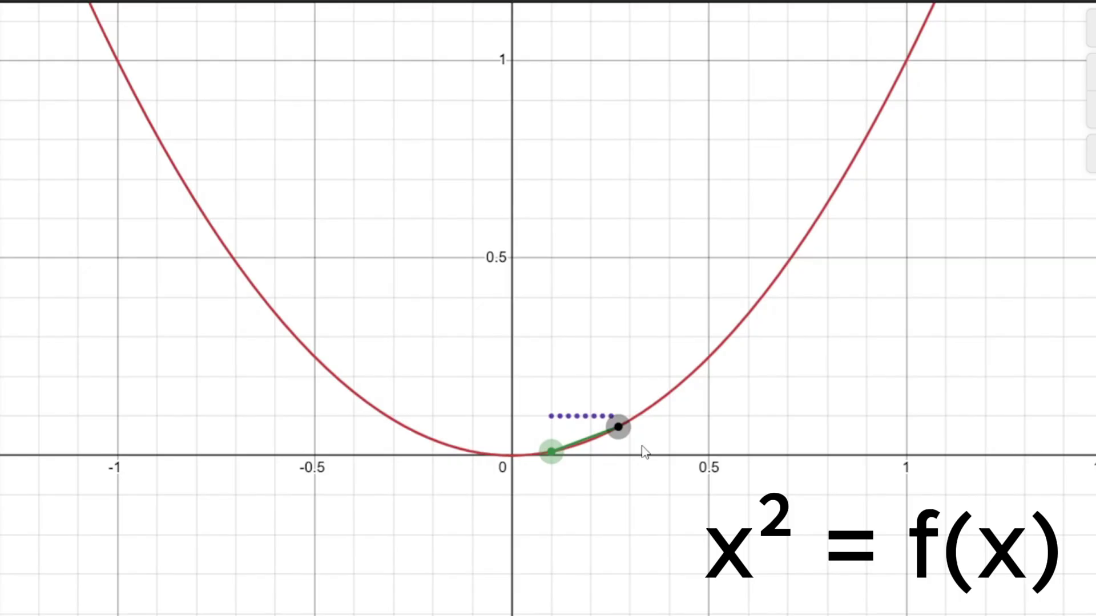
{"action": "scroll", "coordinate": [780, 339], "scroll_direction": "down", "scroll_amount": 3}
{"action": "left_click_drag", "start_coordinate": [808, 366], "coordinate": [697, 508]}
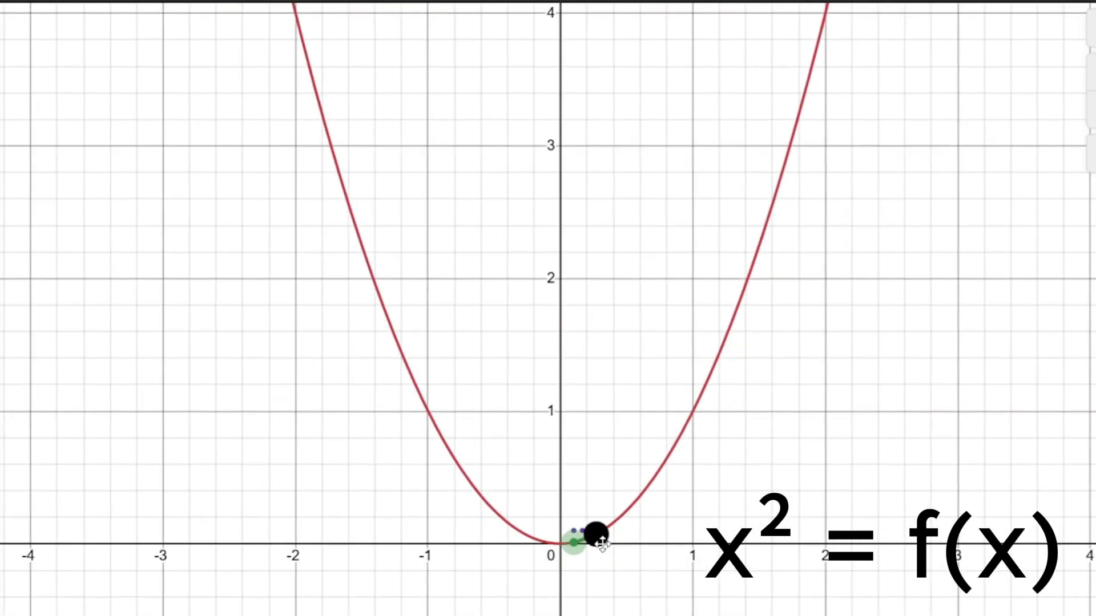
{"action": "scroll", "coordinate": [689, 537], "scroll_direction": "up", "scroll_amount": 4}
{"action": "scroll", "coordinate": [621, 582], "scroll_direction": "up", "scroll_amount": 3}
{"action": "scroll", "coordinate": [550, 480], "scroll_direction": "up", "scroll_amount": 3}
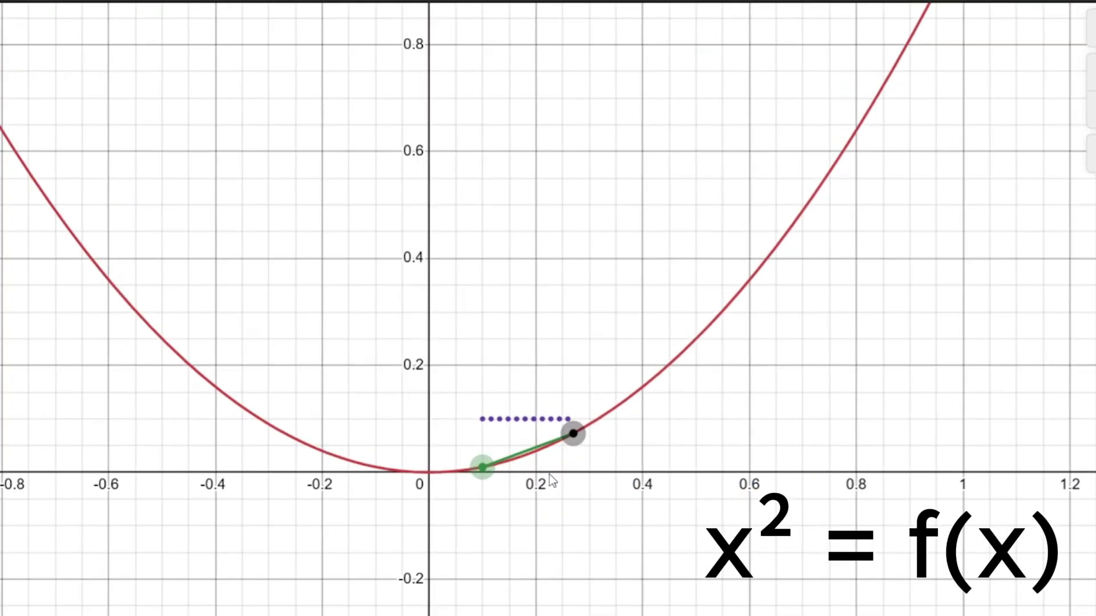
{"action": "scroll", "coordinate": [549, 481], "scroll_direction": "up", "scroll_amount": 2}
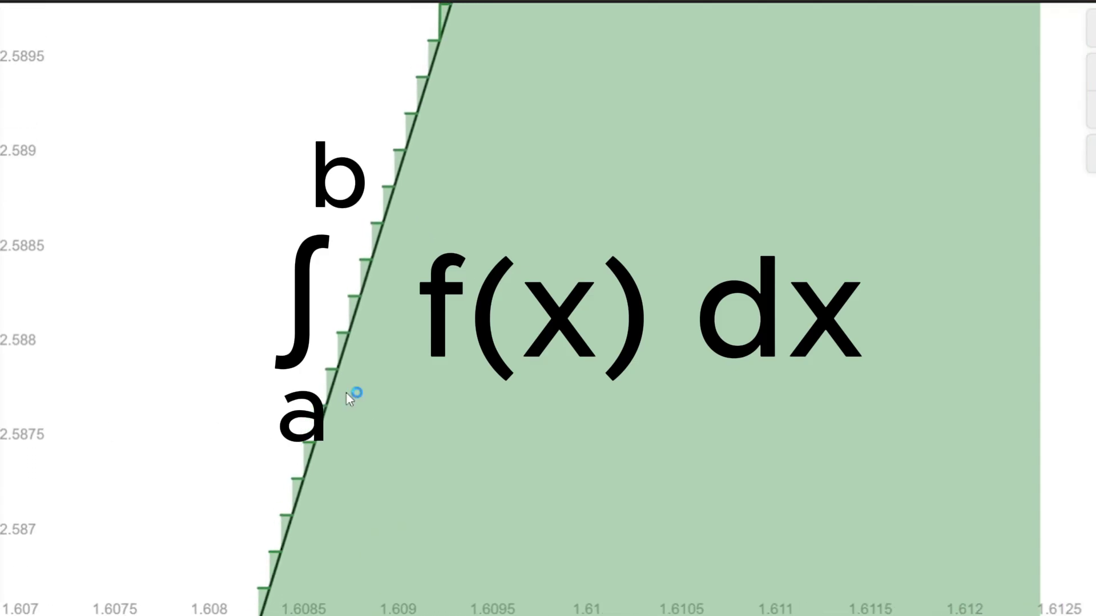
{"action": "scroll", "coordinate": [346, 385], "scroll_direction": "down", "scroll_amount": 5}
{"action": "scroll", "coordinate": [348, 380], "scroll_direction": "down", "scroll_amount": 4}
{"action": "scroll", "coordinate": [368, 399], "scroll_direction": "down", "scroll_amount": 5}
{"action": "scroll", "coordinate": [371, 401], "scroll_direction": "down", "scroll_amount": 2}
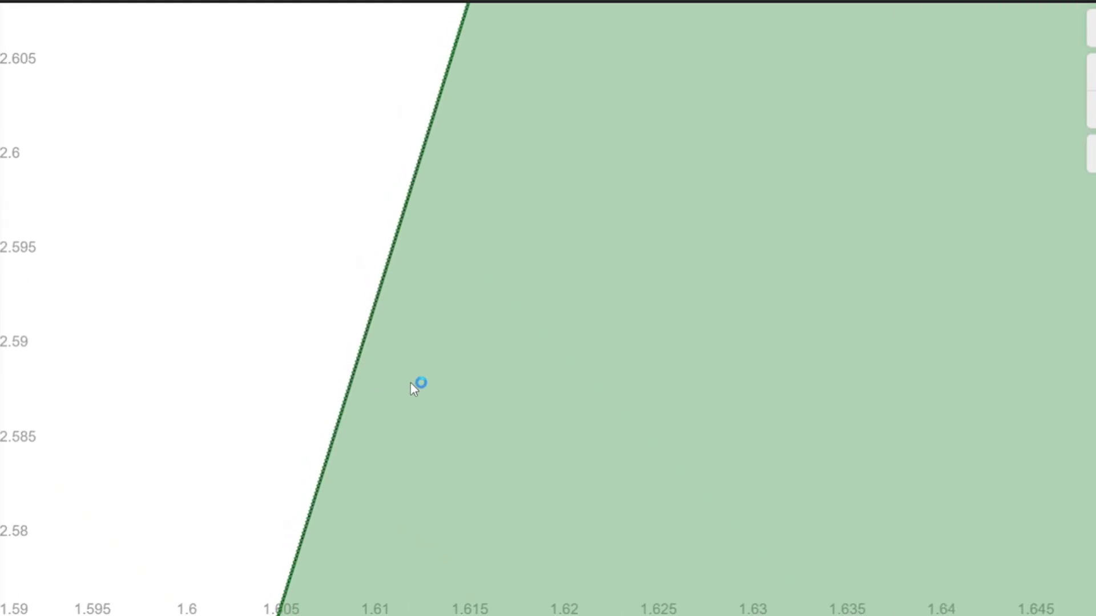
{"action": "scroll", "coordinate": [410, 383], "scroll_direction": "down", "scroll_amount": 3}
{"action": "scroll", "coordinate": [429, 371], "scroll_direction": "down", "scroll_amount": 3}
{"action": "scroll", "coordinate": [427, 362], "scroll_direction": "down", "scroll_amount": 3}
{"action": "scroll", "coordinate": [416, 377], "scroll_direction": "down", "scroll_amount": 3}
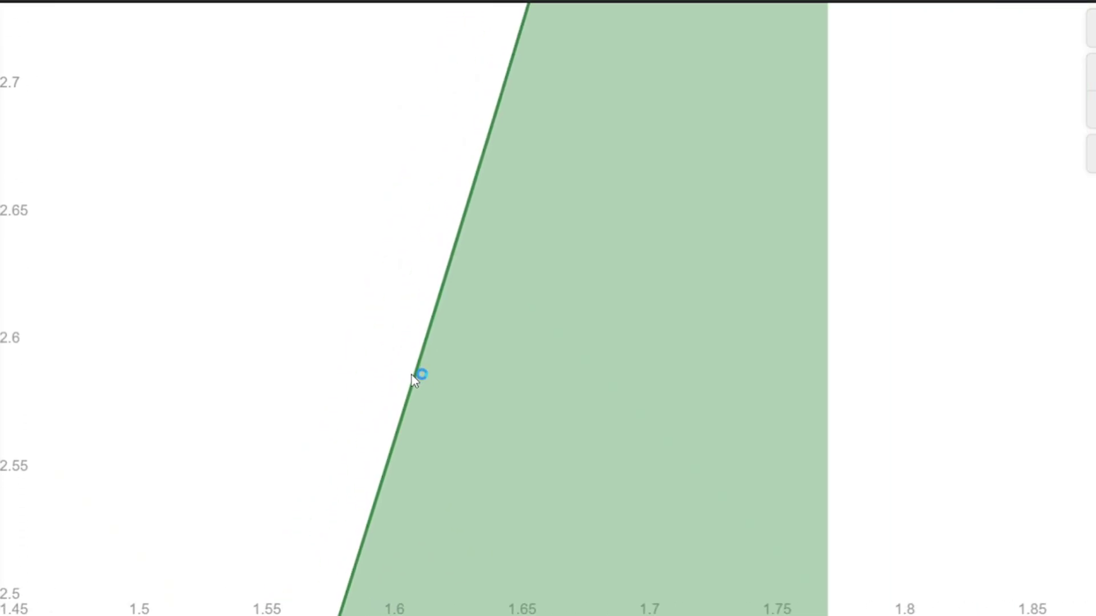